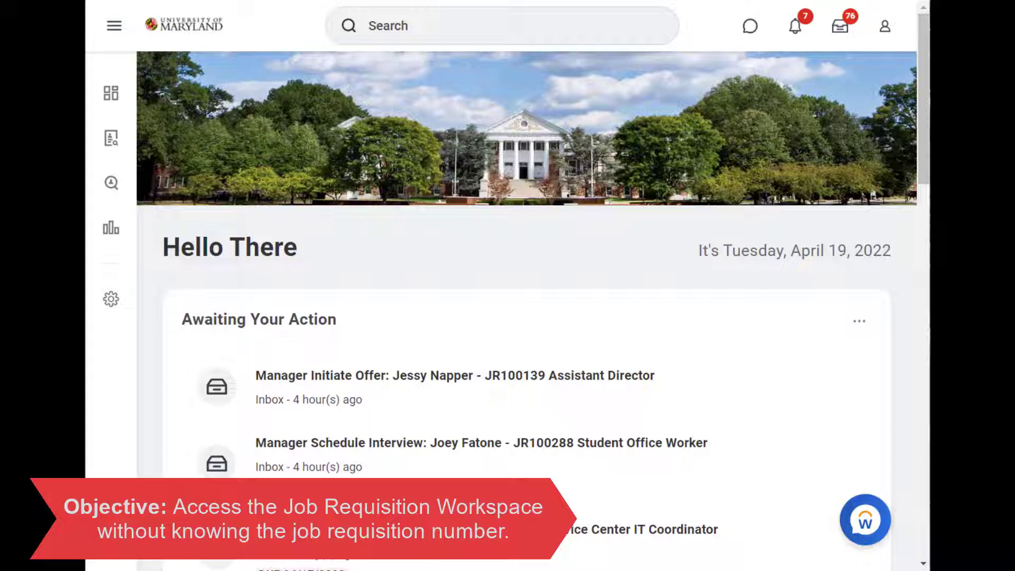
Search for 'ccs test' and open the CCS Test Supervisory Organization - PM profile
click(410, 29)
text(ccs test)
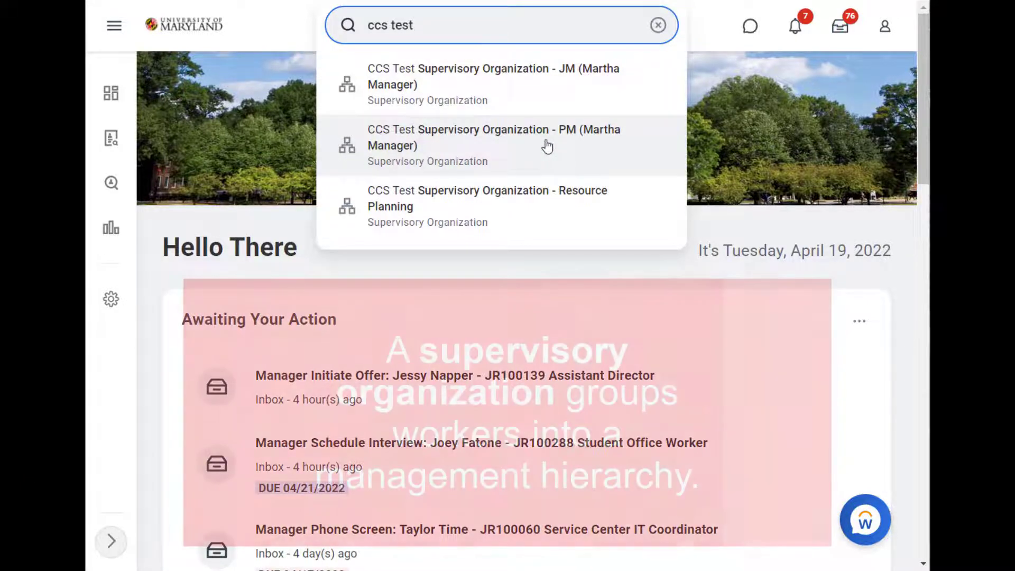
click(547, 147)
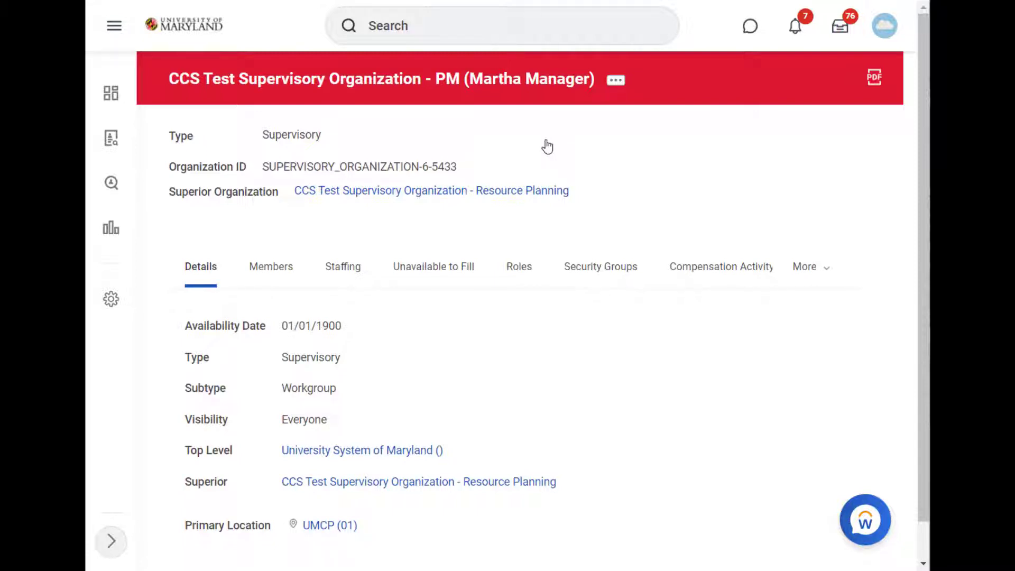
Show the Staffing tab's Positions with Open Job Requisition table and its Effective Job Requisition filter
click(354, 271)
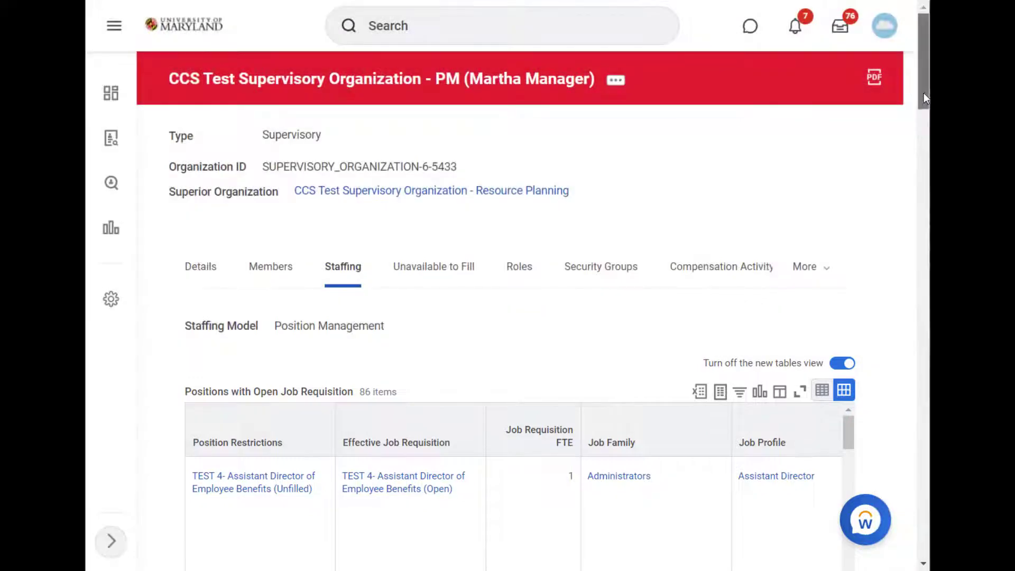
drag(924, 93, 927, 157)
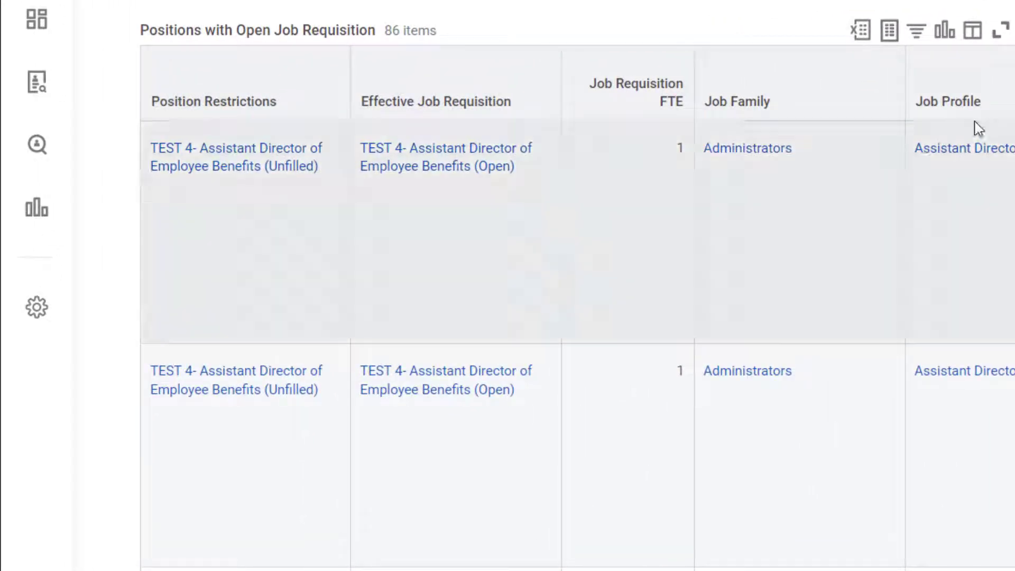
click(437, 95)
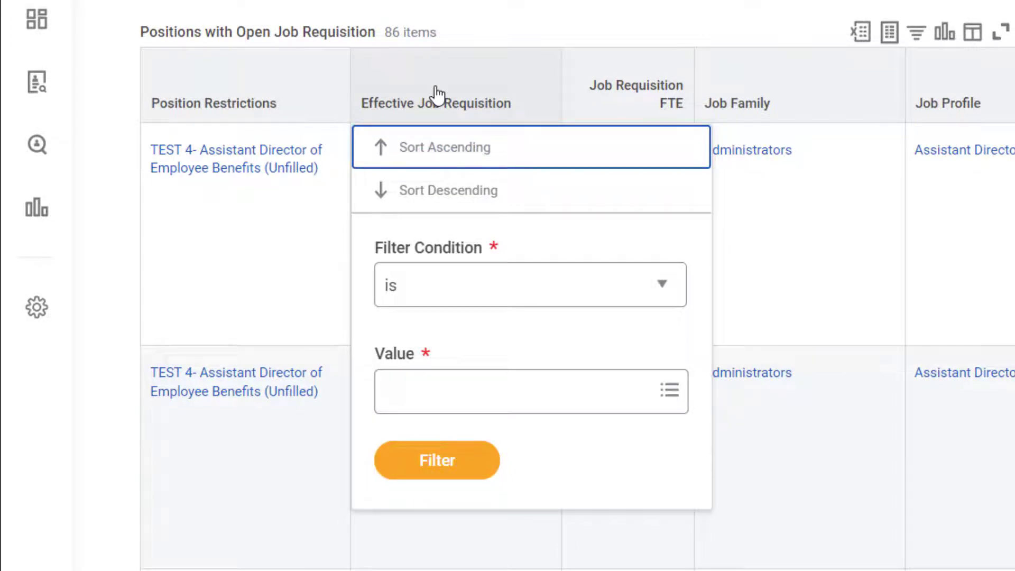
Filter Effective Job Requisition to JR100060 Service Center IT Coordinator and open that requisition
click(454, 391)
text(Service Center)
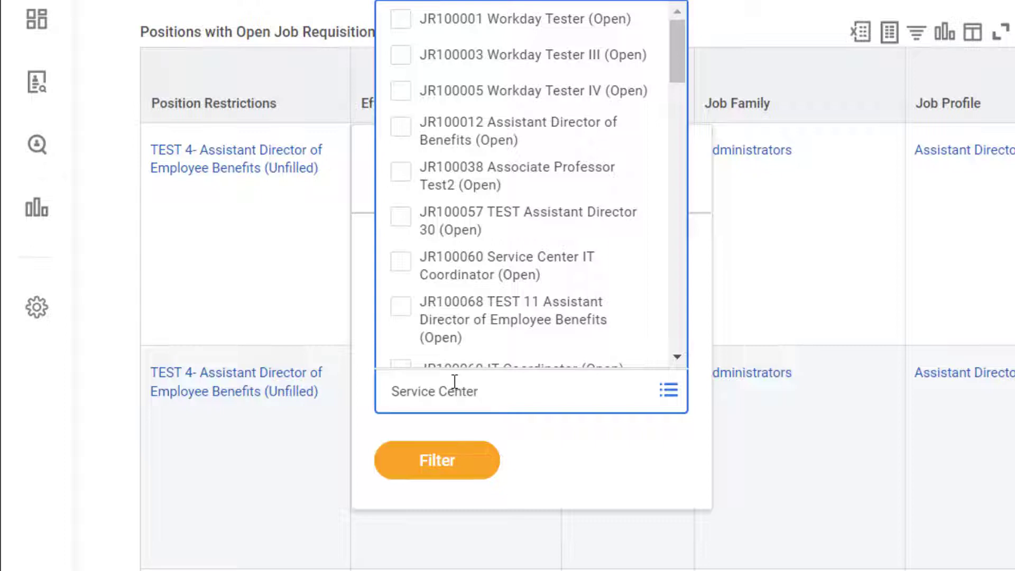
key(Return)
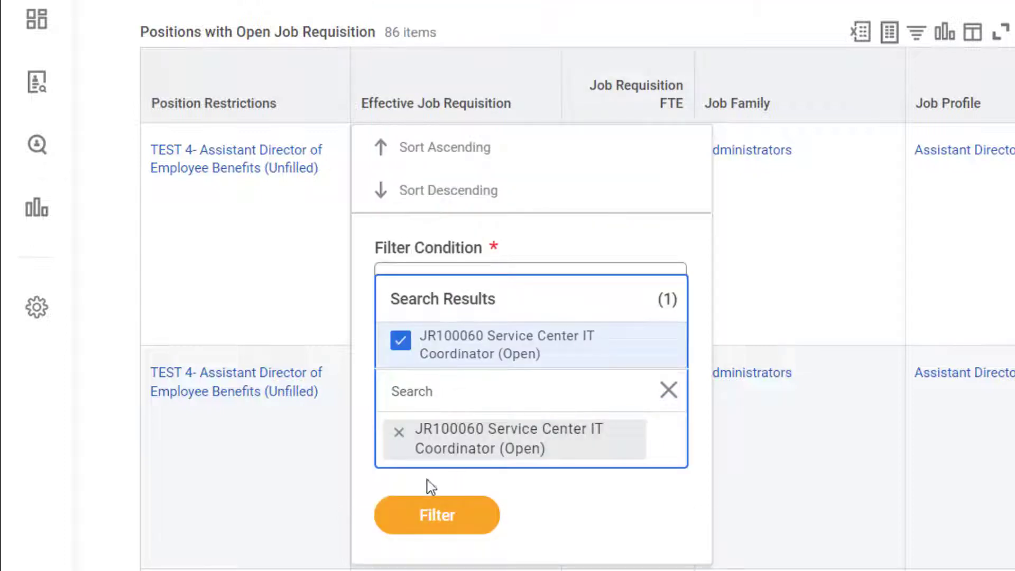
click(421, 526)
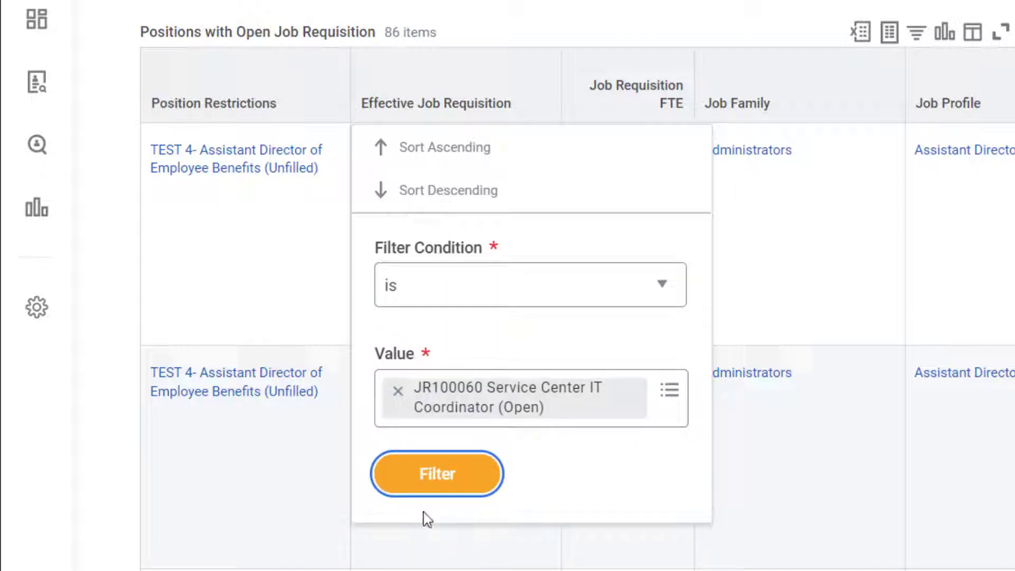
click(435, 489)
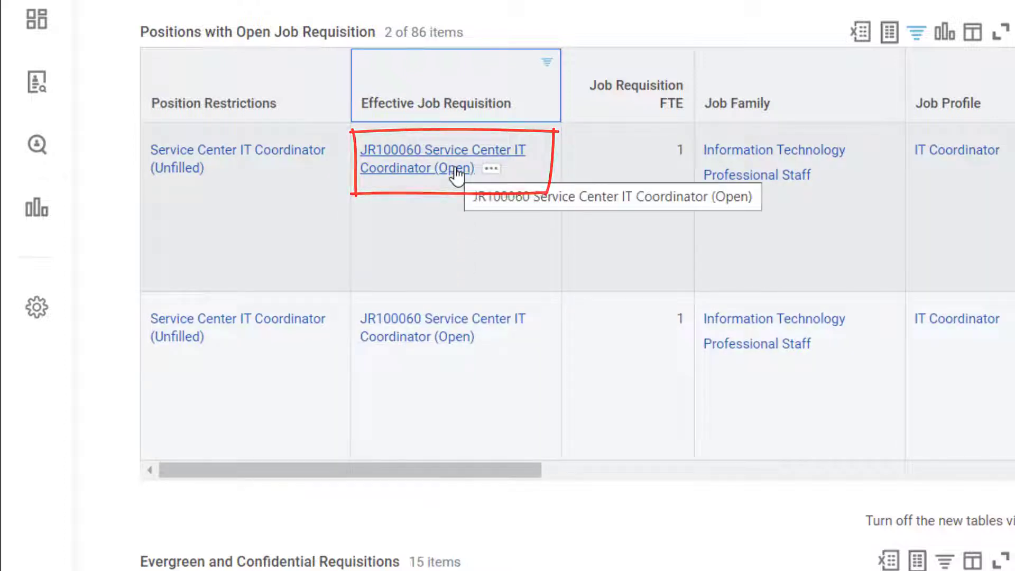
click(457, 175)
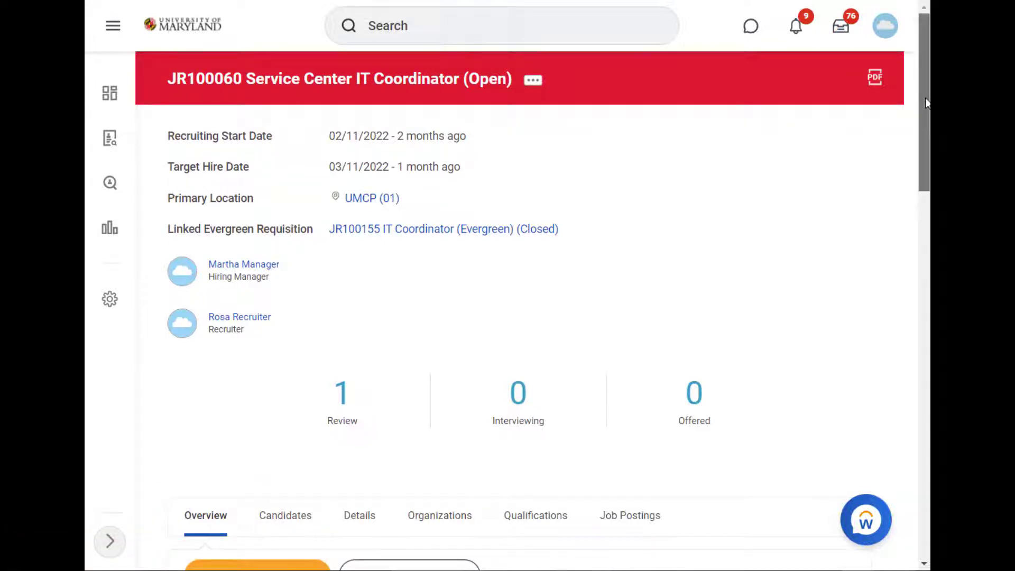
Scroll the JR100060 requisition to see its hiring team, recruiting start 02/11/2022 and target hire 03/11/2022
scroll(927, 103, down, 8)
scroll(518, 285, down, 5)
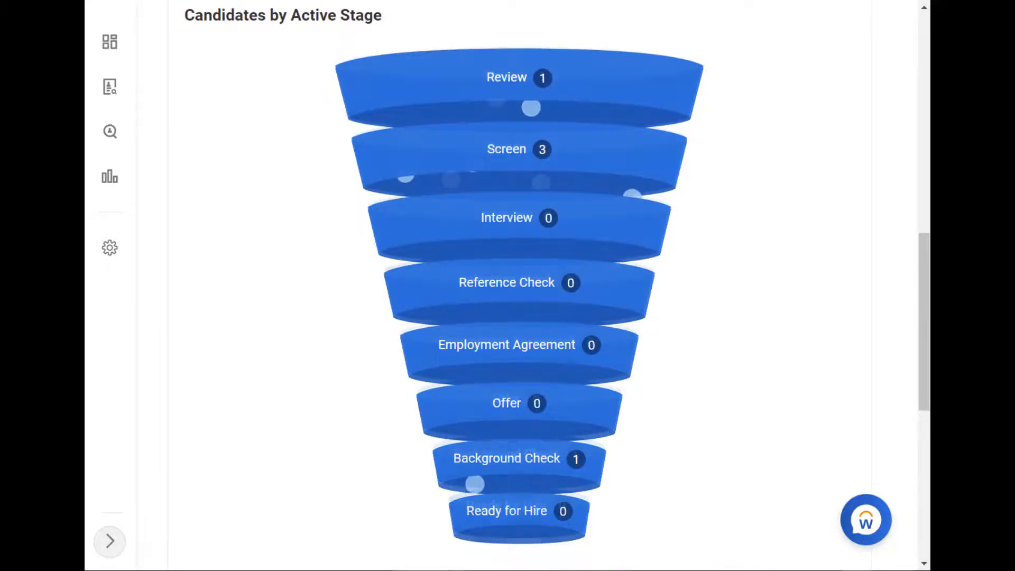
click(661, 113)
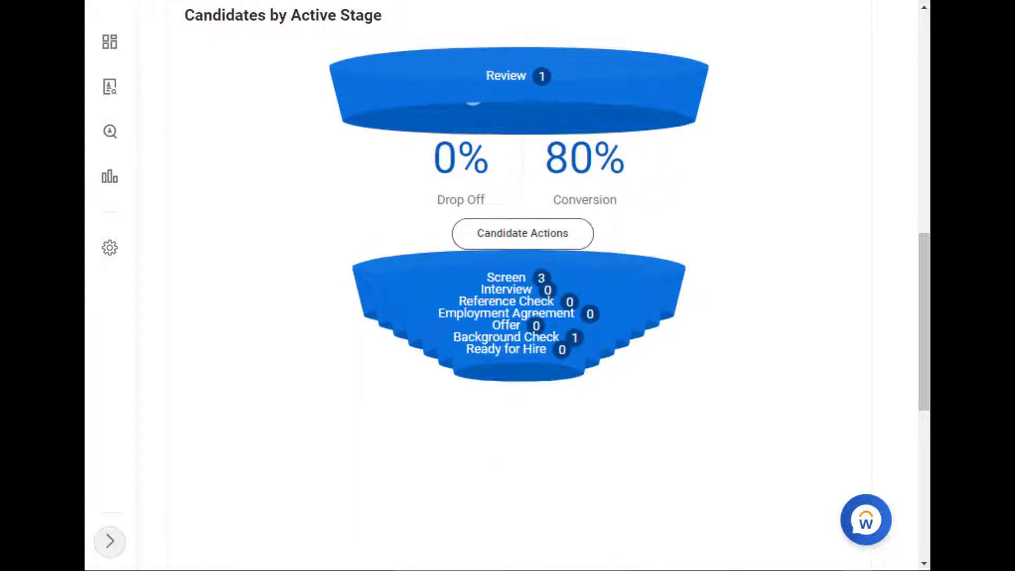
click(641, 111)
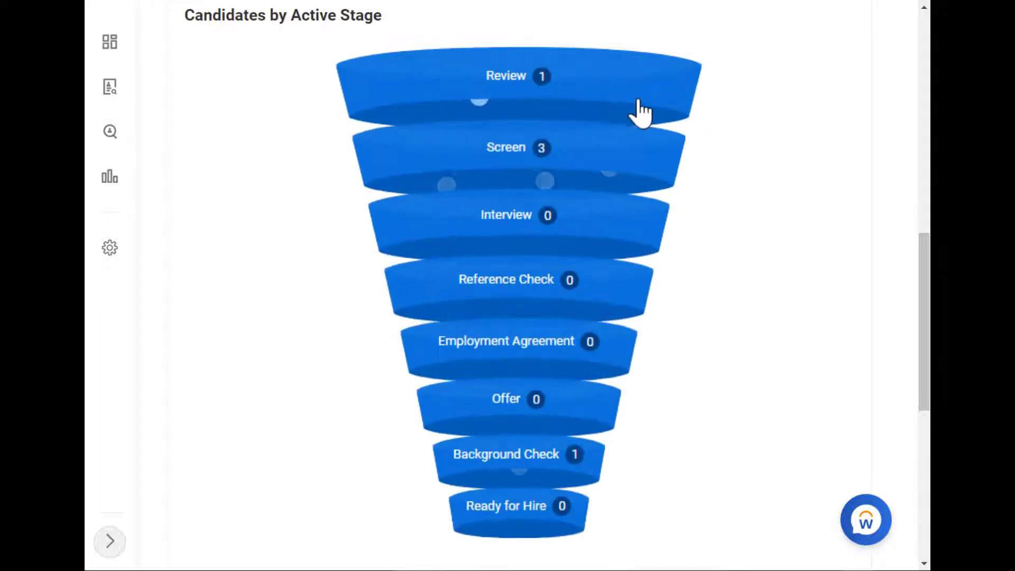
click(614, 165)
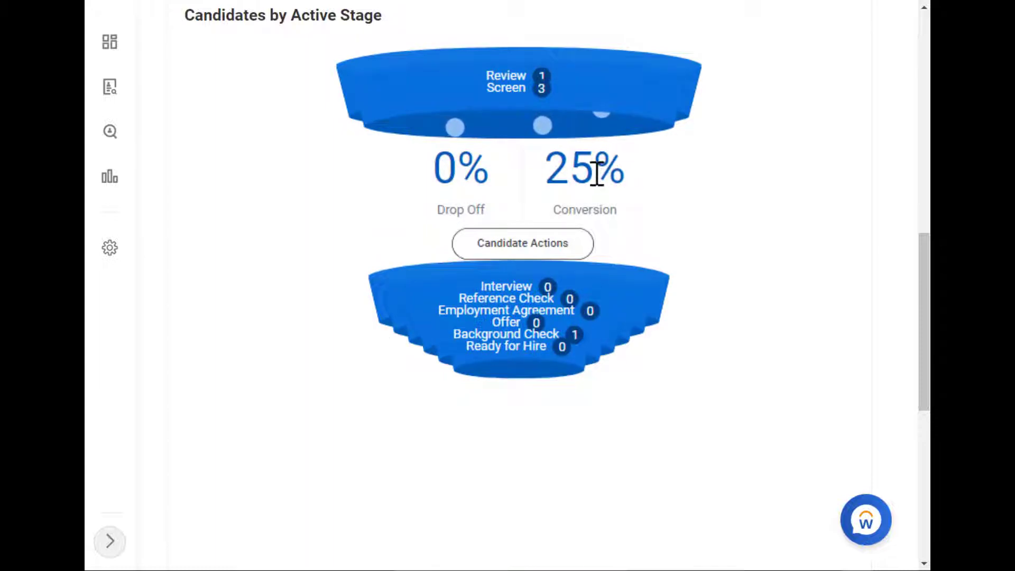
click(552, 253)
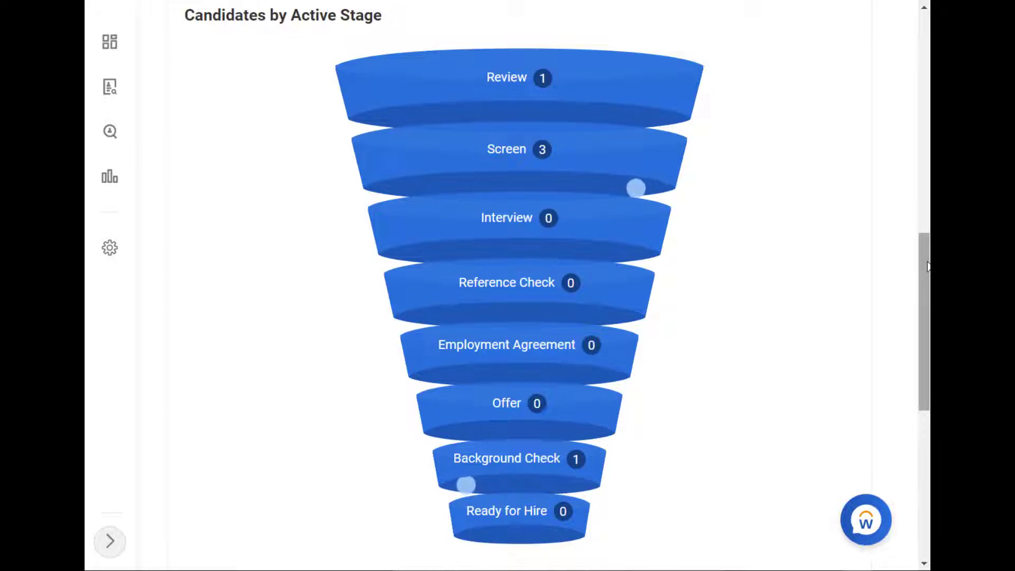
scroll(508, 286, down, 7)
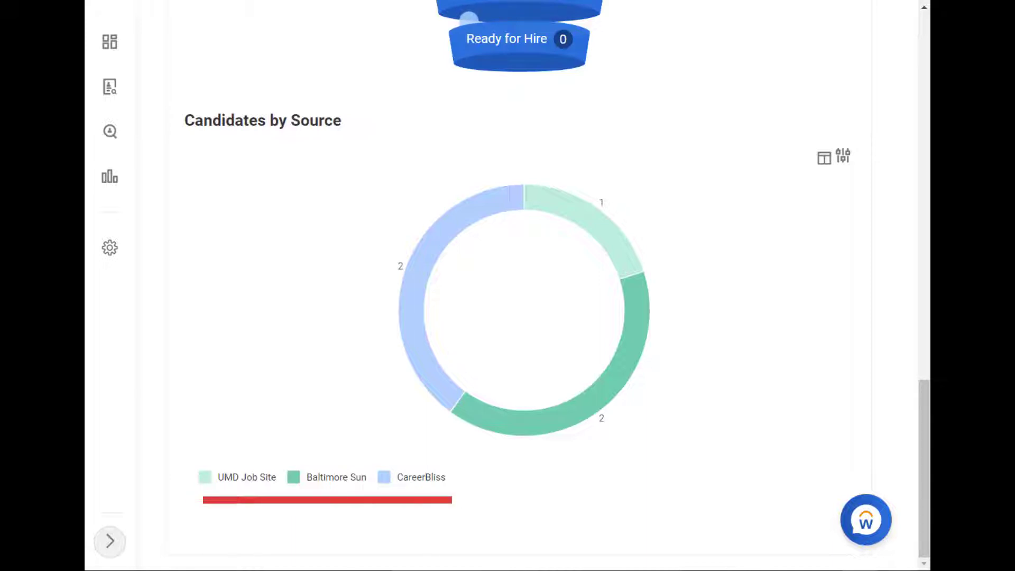
drag(925, 511, 924, 155)
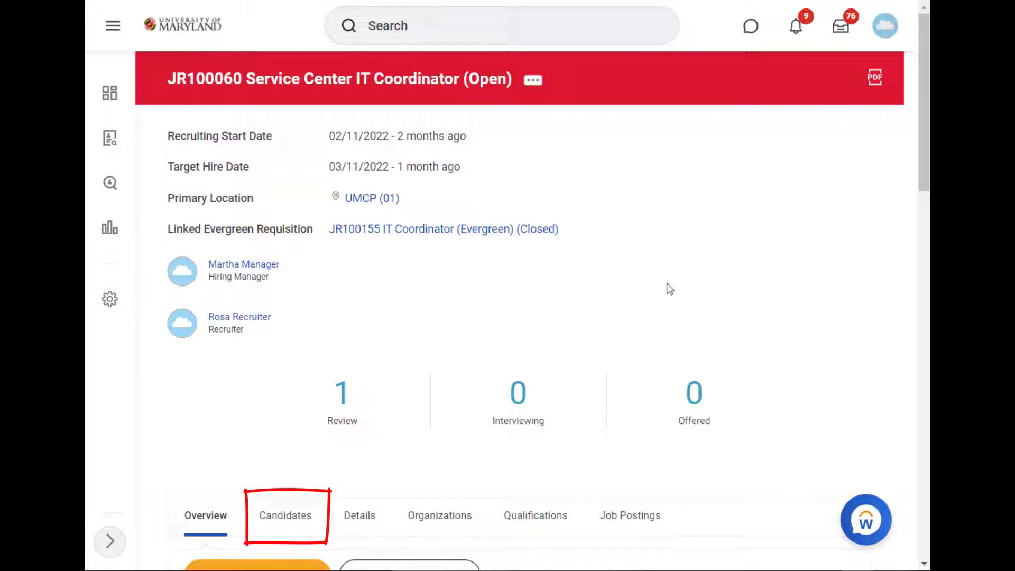
Scroll the JR100060 candidate grid right to reveal the Source and Jobs Applied to columns
click(299, 520)
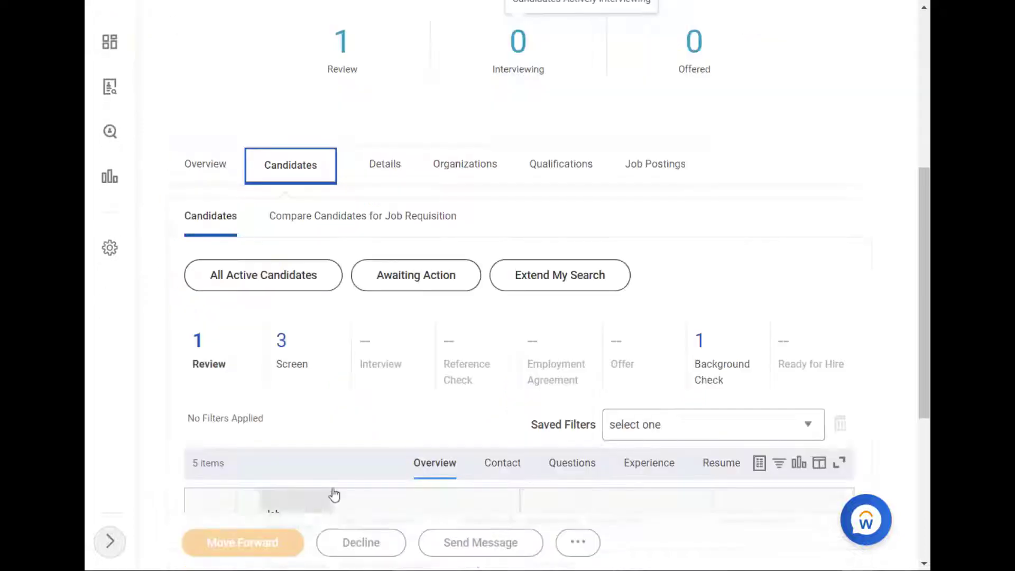
scroll(927, 241, down, 1)
drag(927, 241, 915, 326)
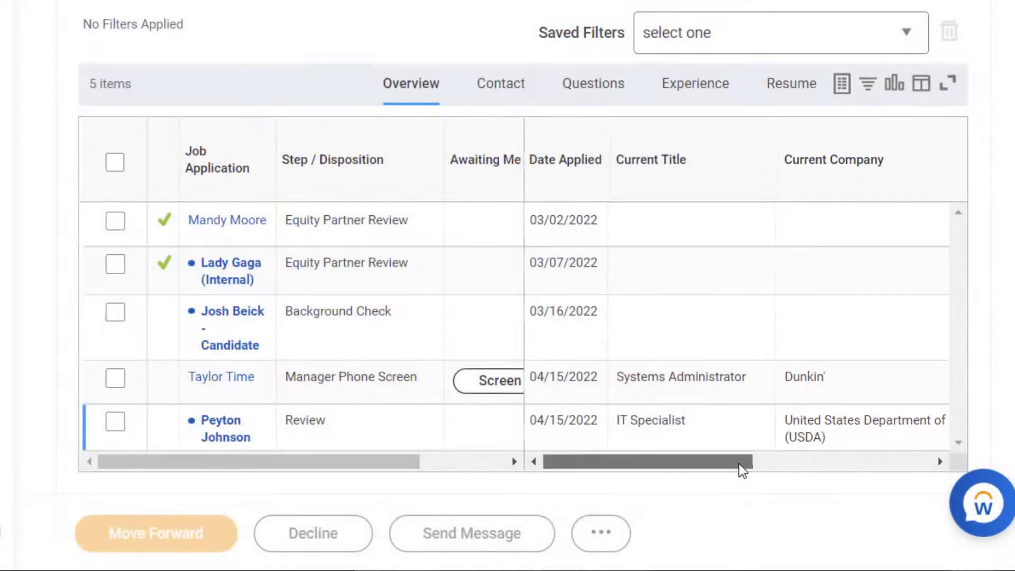
drag(739, 465, 930, 473)
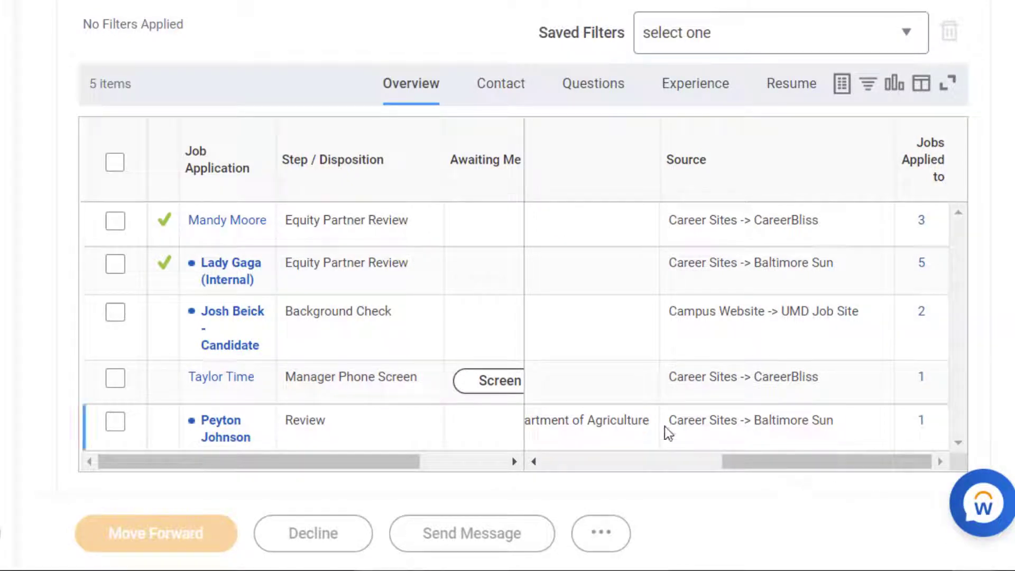
Select the Background Check application, review its extra actions, then scroll the grid right
click(115, 313)
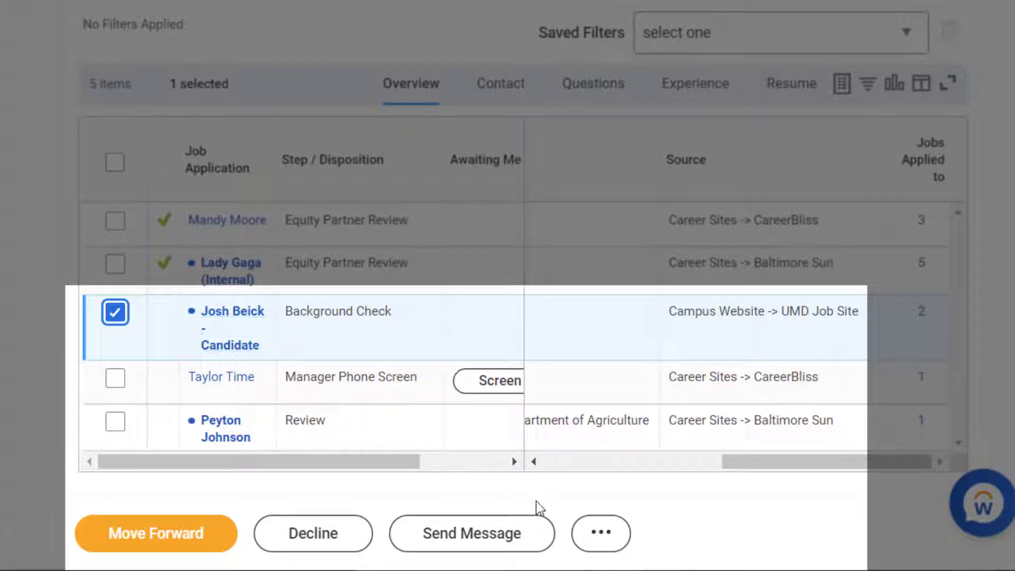
click(606, 535)
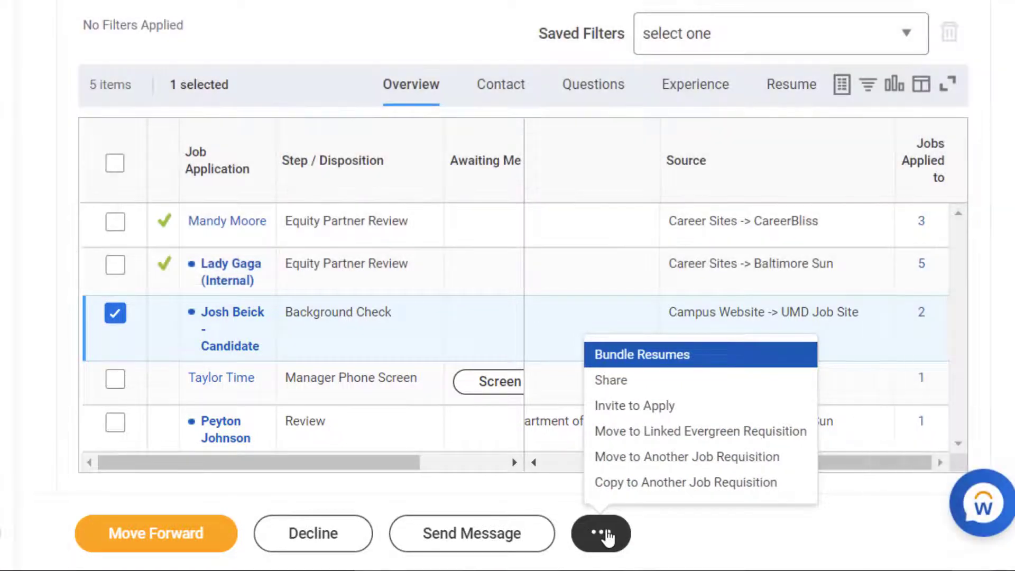
click(685, 533)
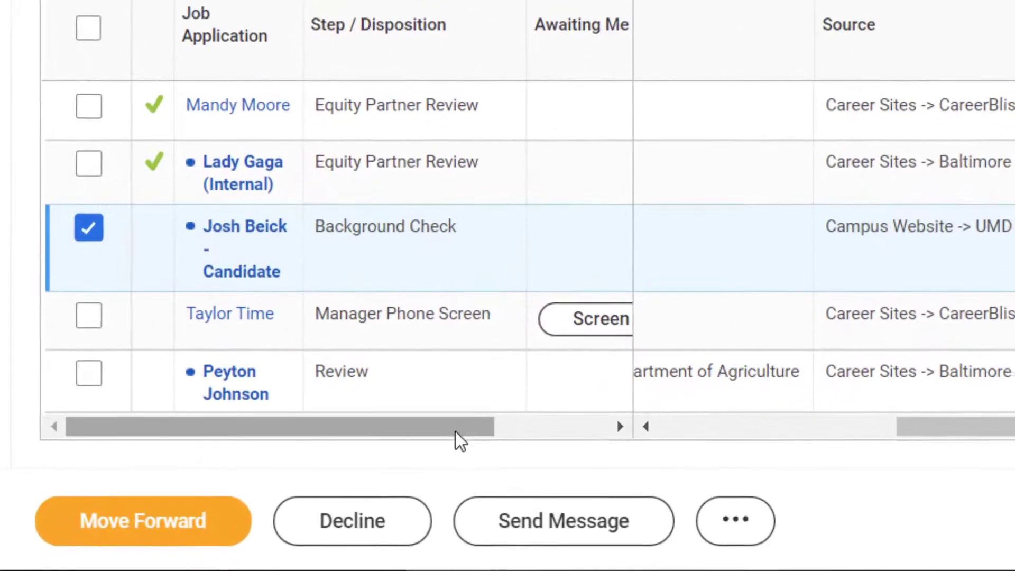
drag(456, 432, 542, 440)
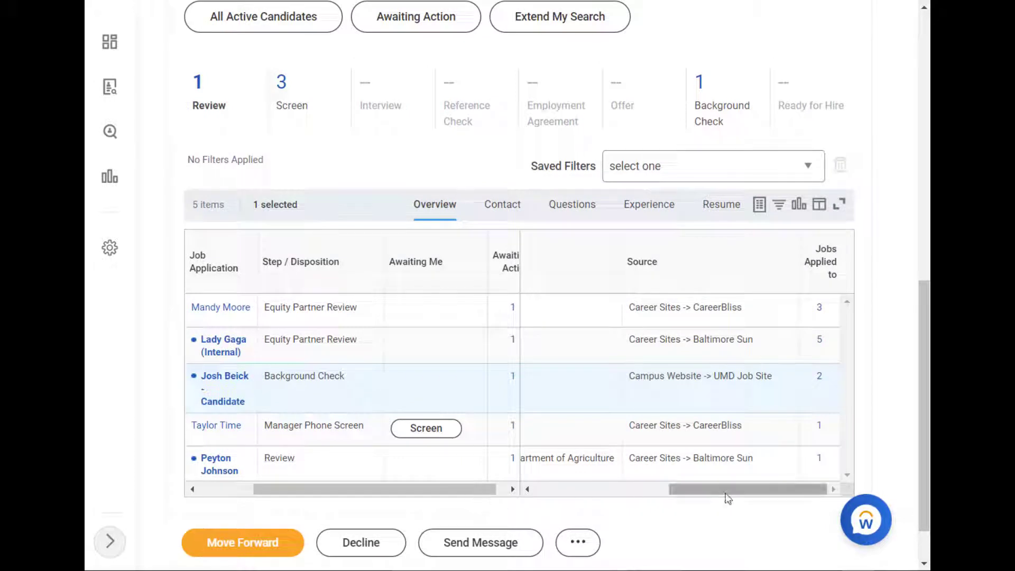
Scroll up to the JR100060 header showing 1 in Review, 0 interviewing and 0 offered
scroll(924, 471, up, 3)
scroll(927, 256, up, 7)
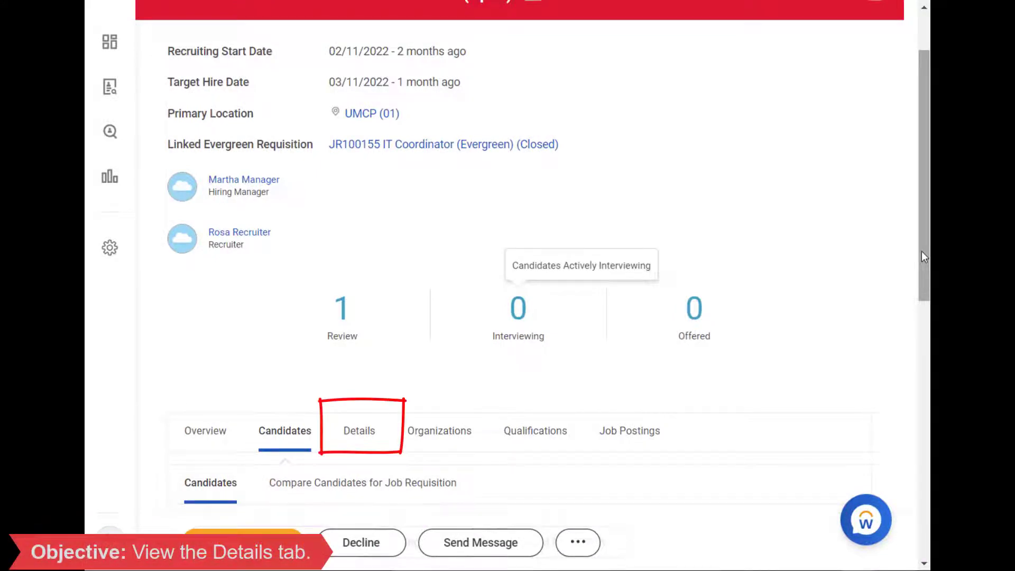
Read JR100060's Details: 2 of 2 openings, compensation grade Exempt Salaried 1, through the job description
click(374, 442)
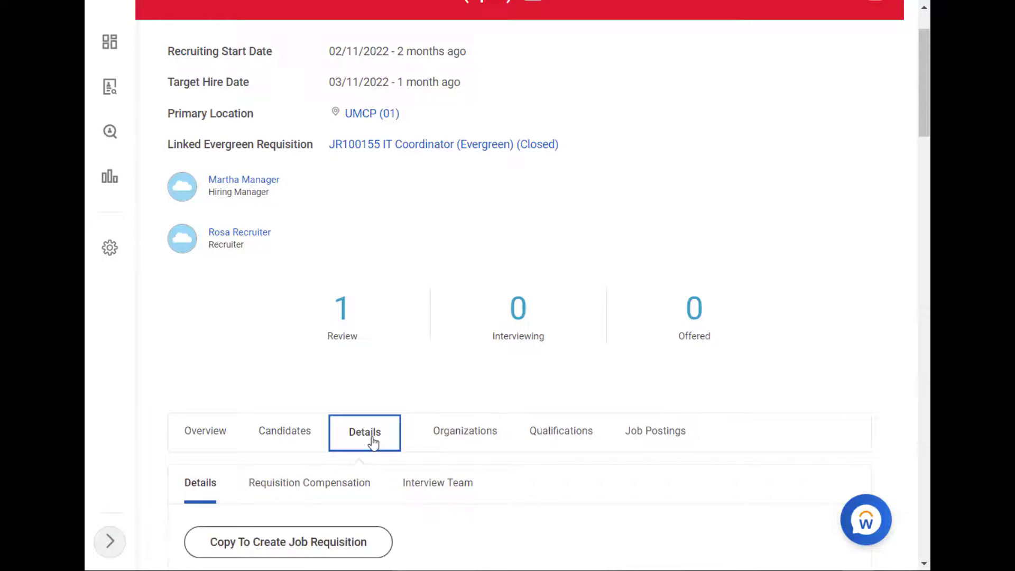
scroll(925, 106, down, 7)
scroll(554, 292, down, 1)
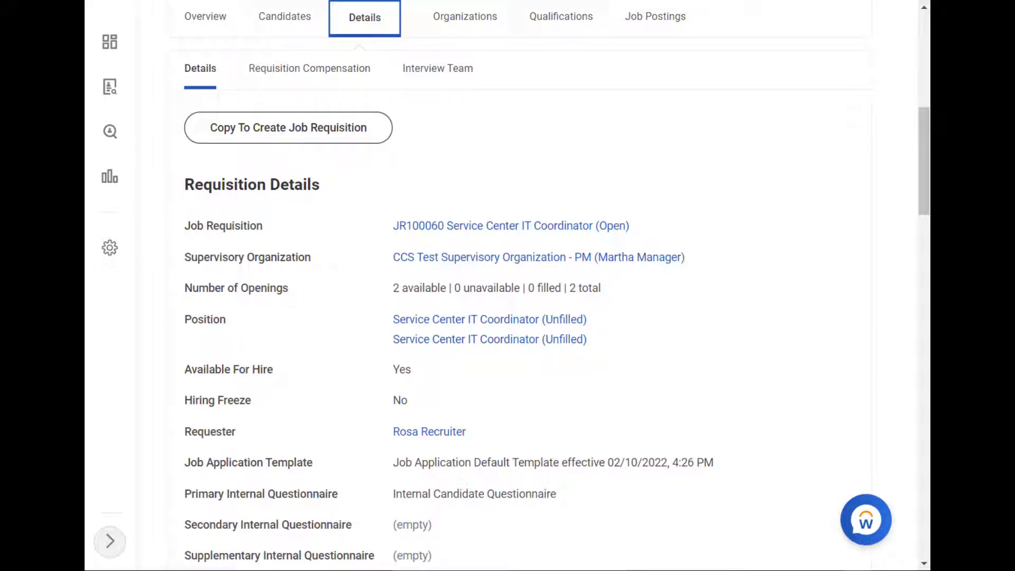
scroll(928, 211, down, 3)
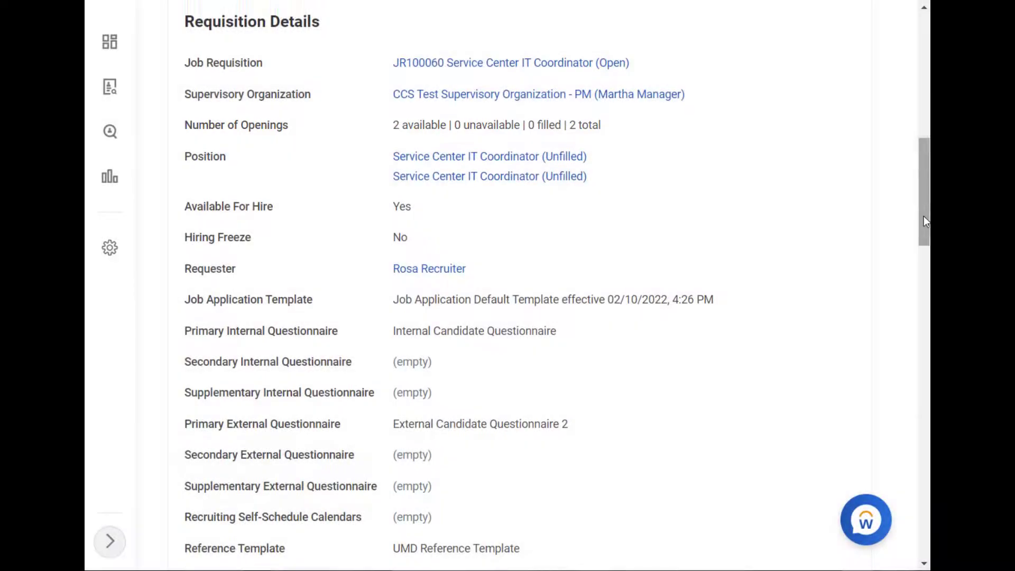
drag(925, 217, 928, 334)
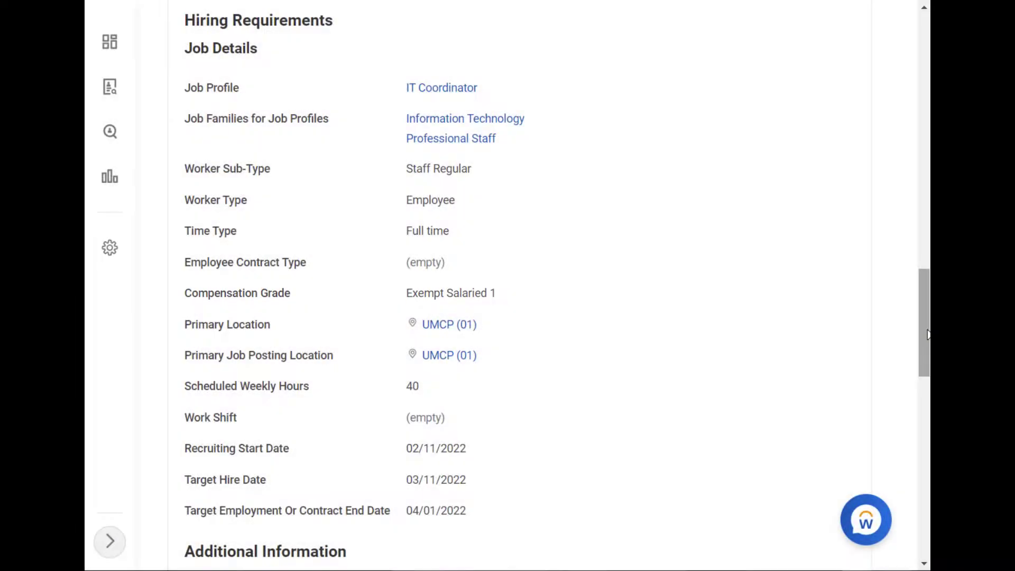
drag(928, 335, 928, 505)
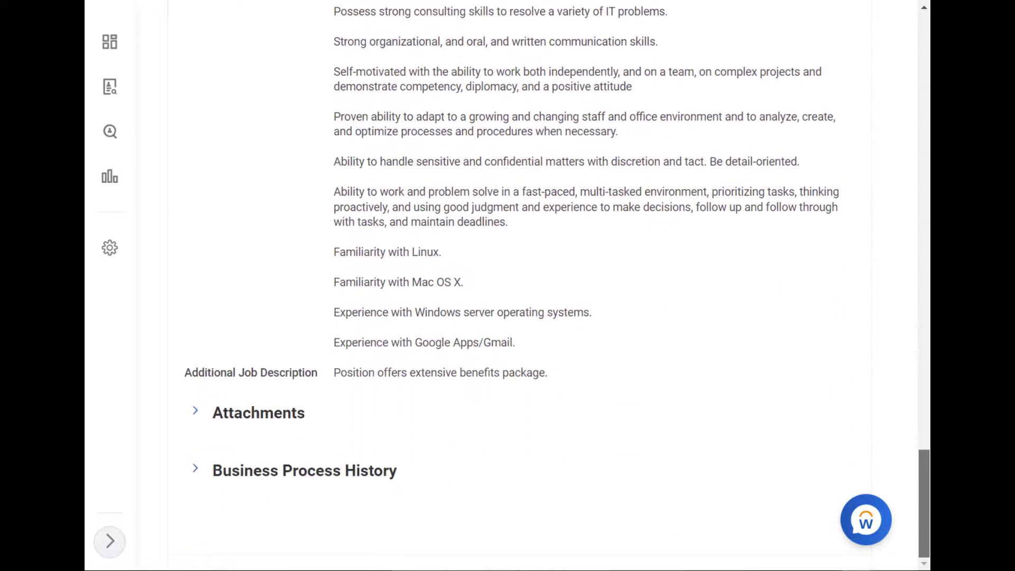
Expand Business Process History to view the four completed processes, then scroll back up to the tabs
click(248, 481)
drag(925, 475, 925, 544)
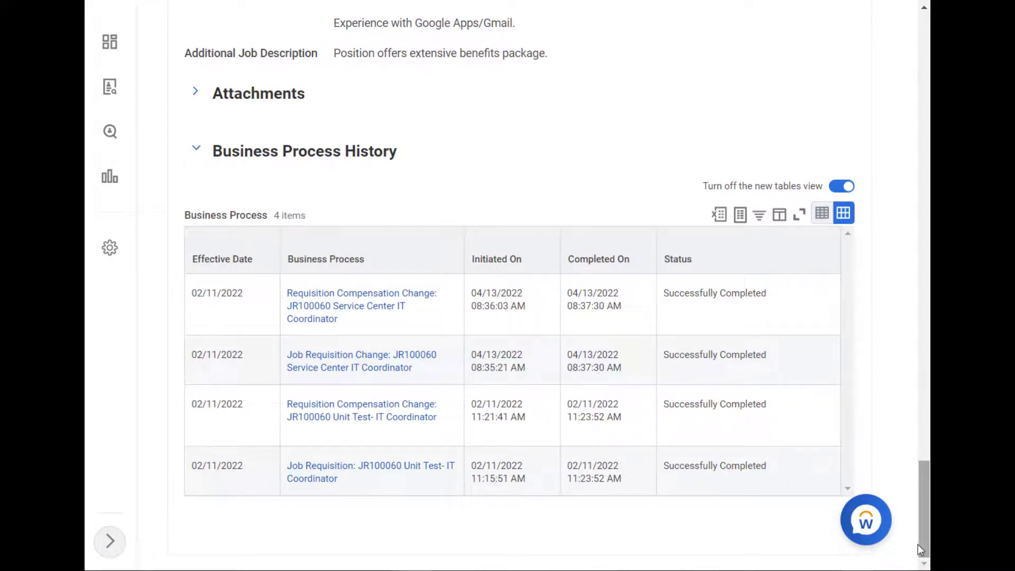
drag(920, 547, 927, 140)
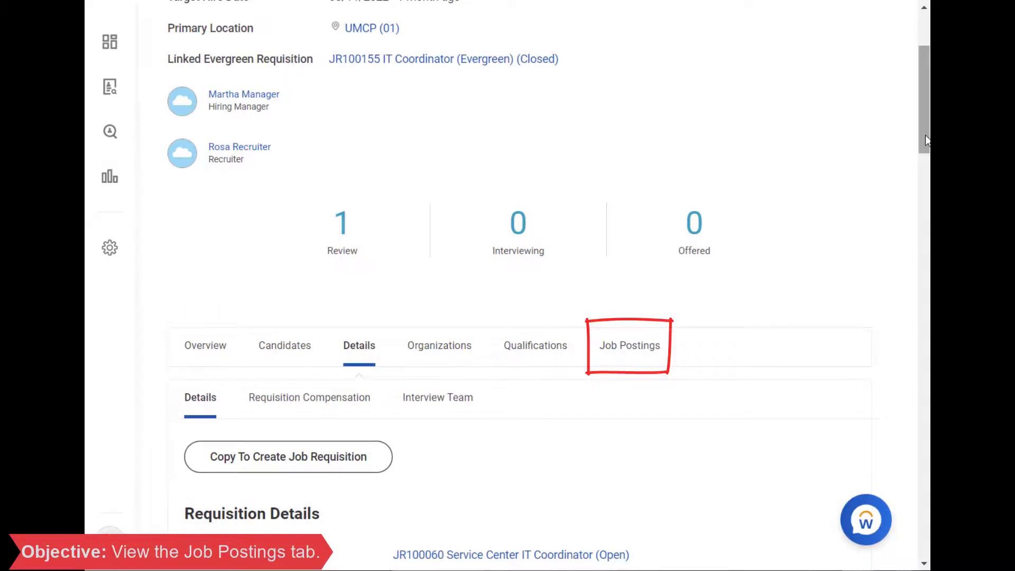
Show the External College Park and Internal postings with their External Posting URL and Action columns
click(647, 346)
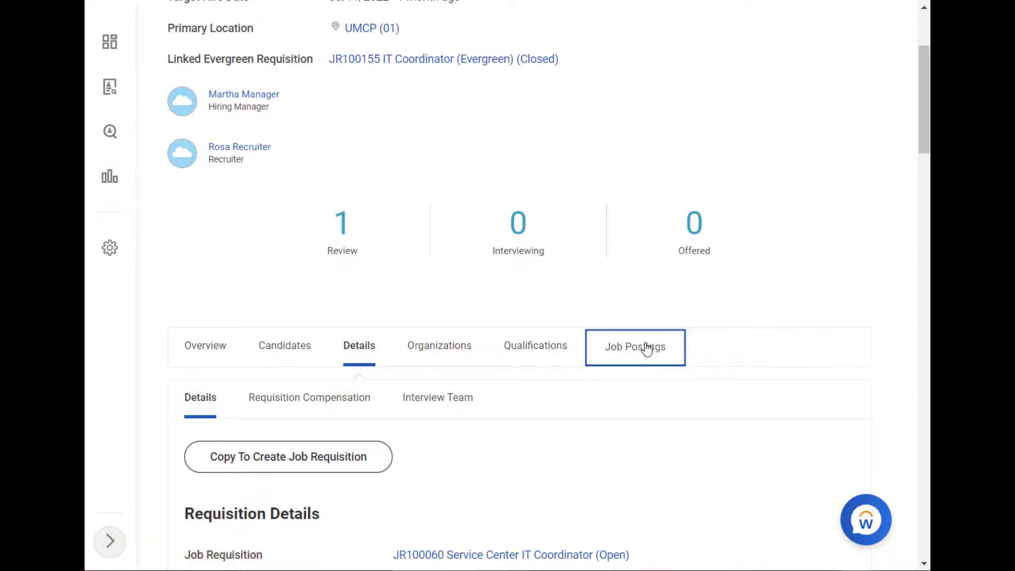
drag(920, 179, 930, 324)
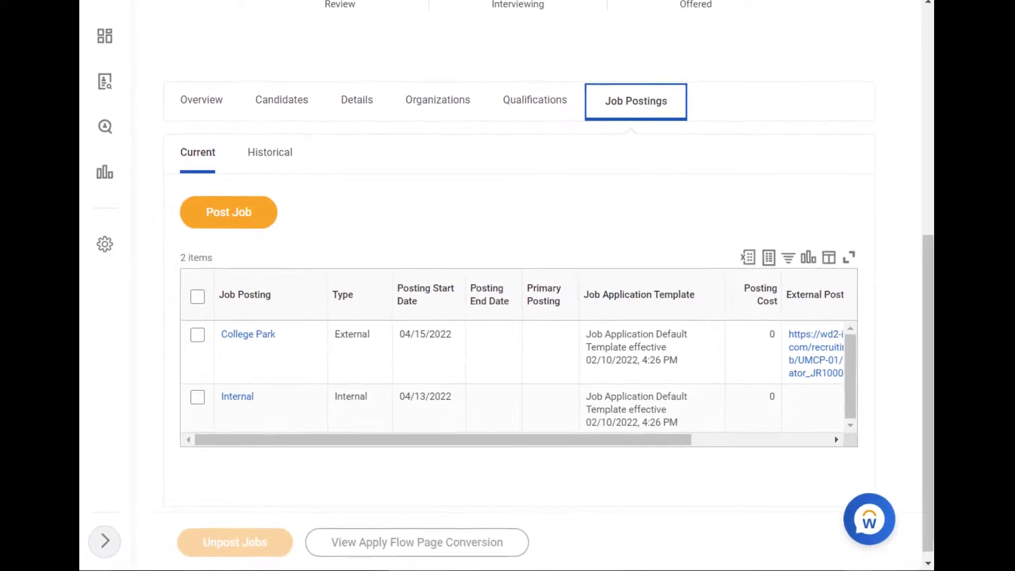
drag(617, 441, 784, 454)
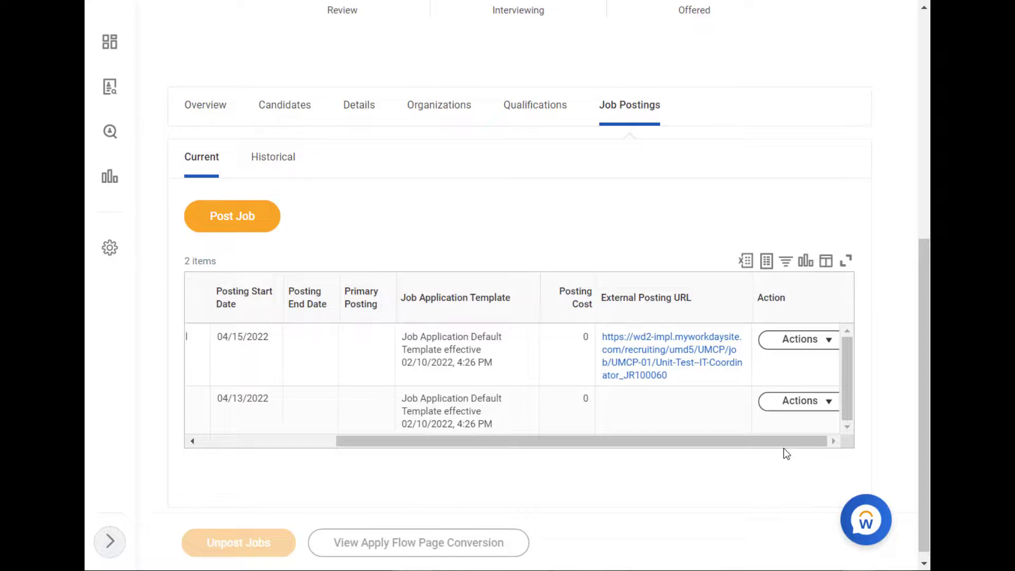
click(829, 347)
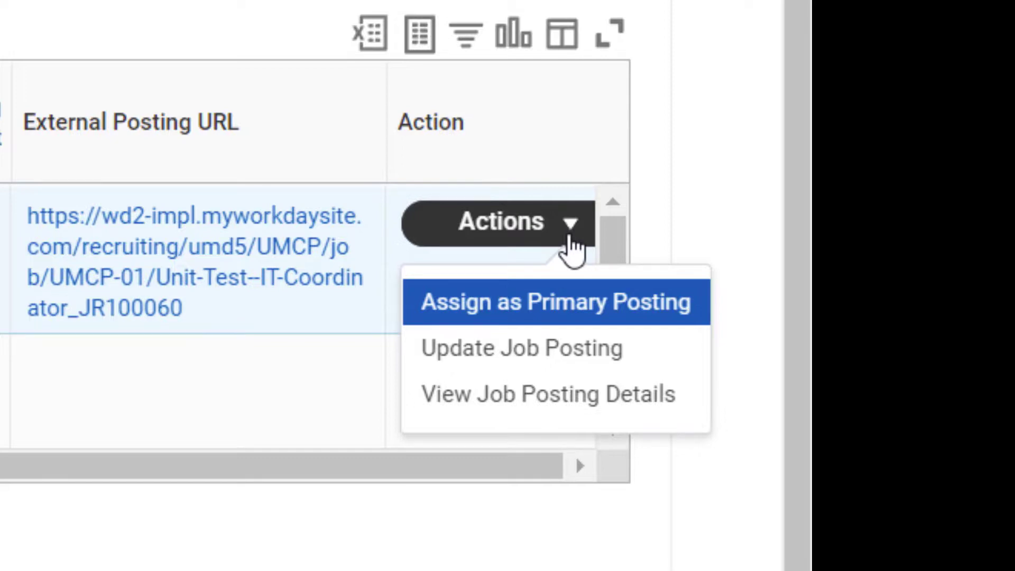
click(573, 248)
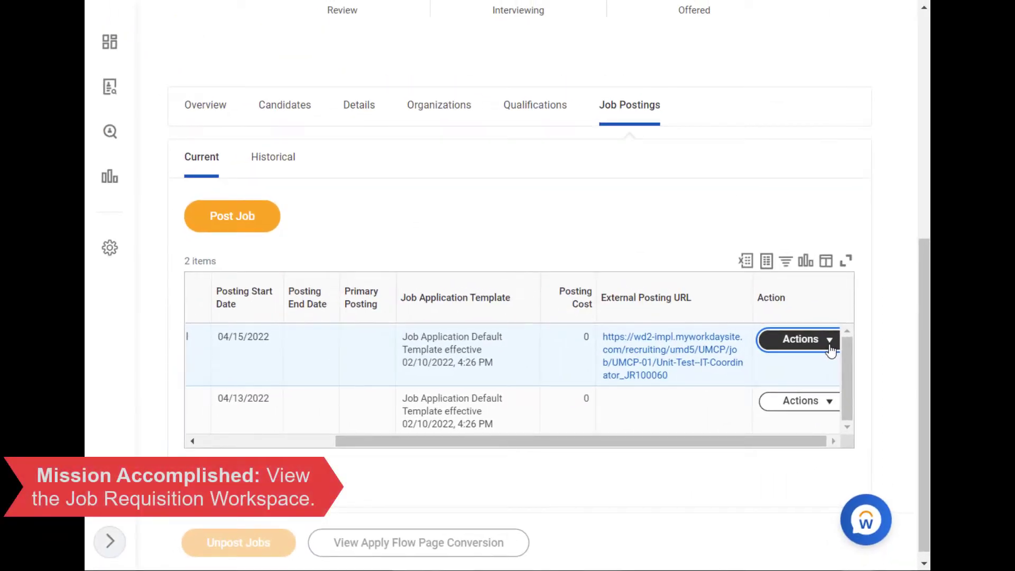